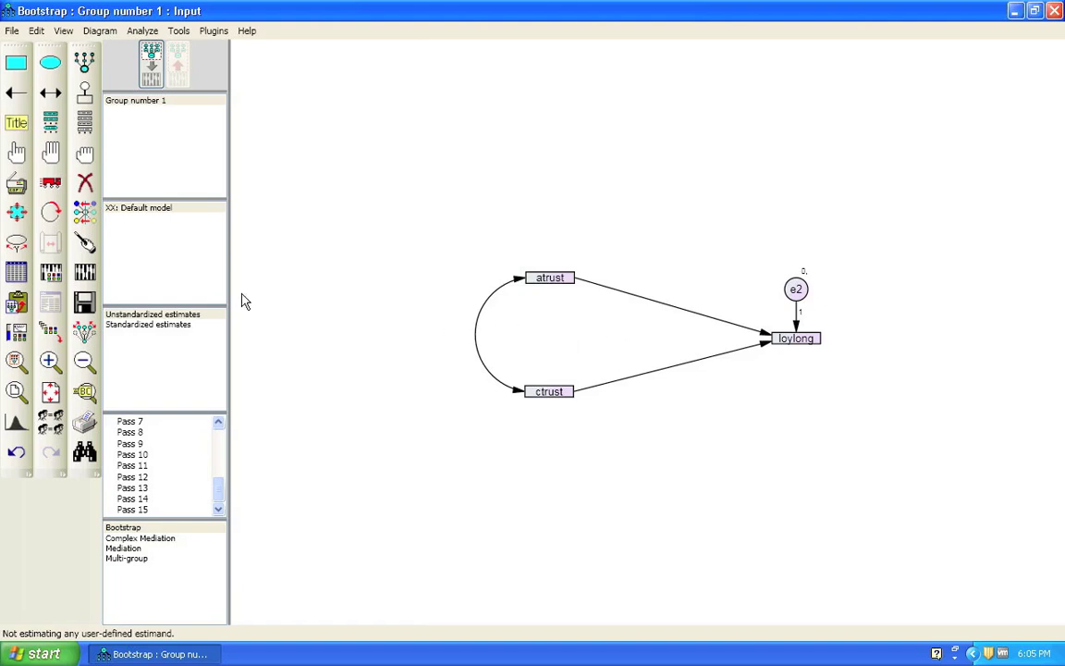
Step: In Analysis Properties, enable 2000 bootstrap samples with bias-corrected intervals and indirect, direct and total effects output
left_click(52, 274)
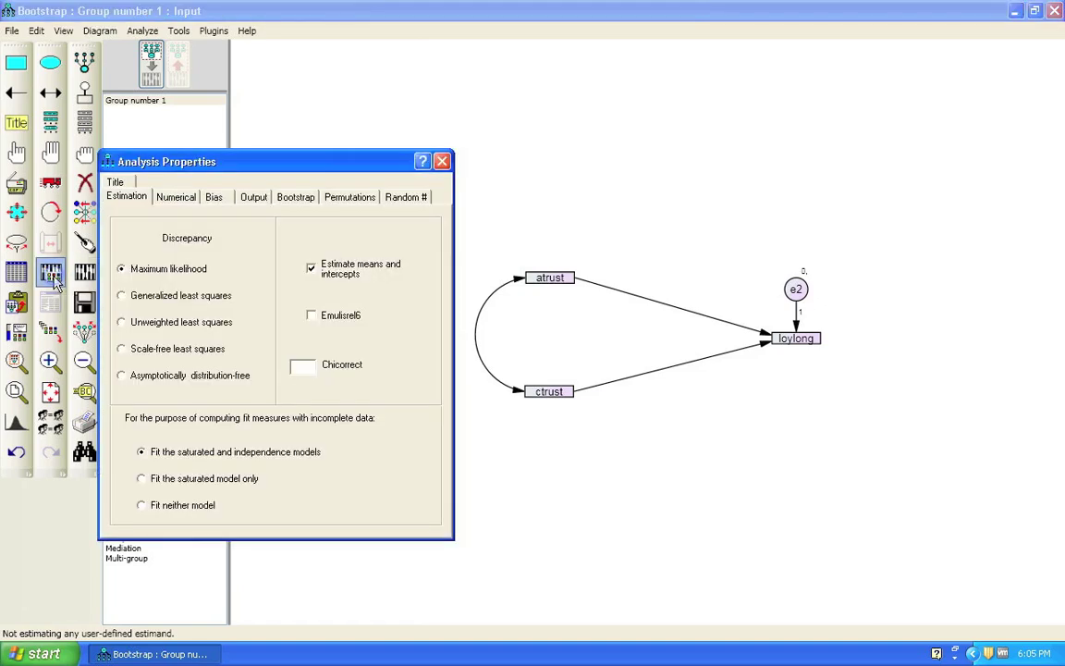
left_click(298, 197)
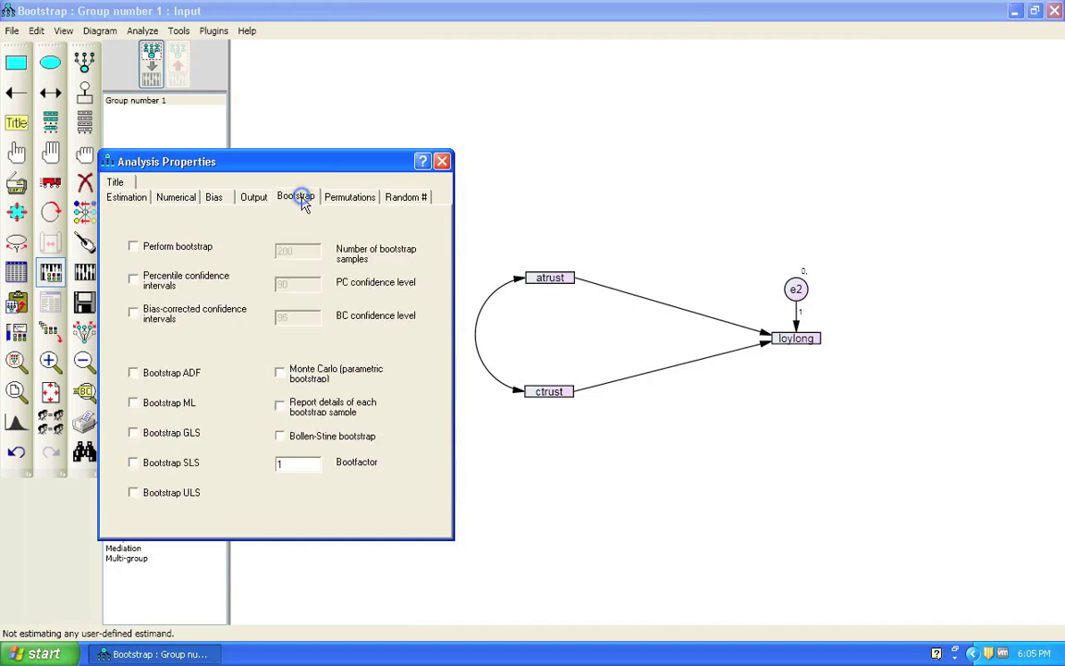
left_click(133, 248)
left_click(298, 251)
type("0")
left_click(134, 315)
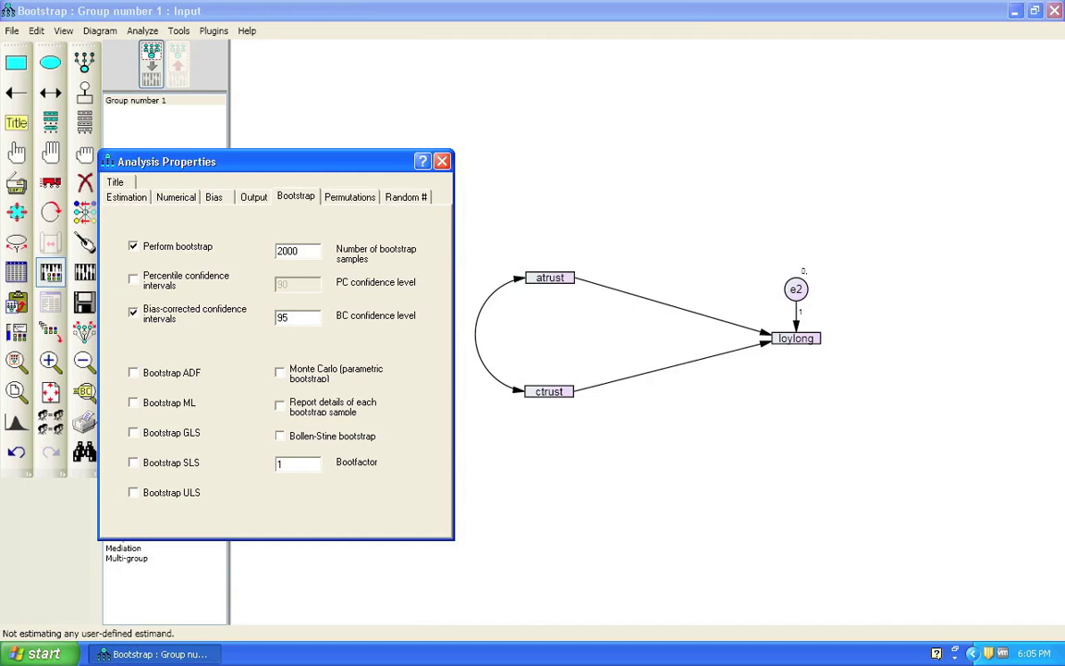
left_click(257, 198)
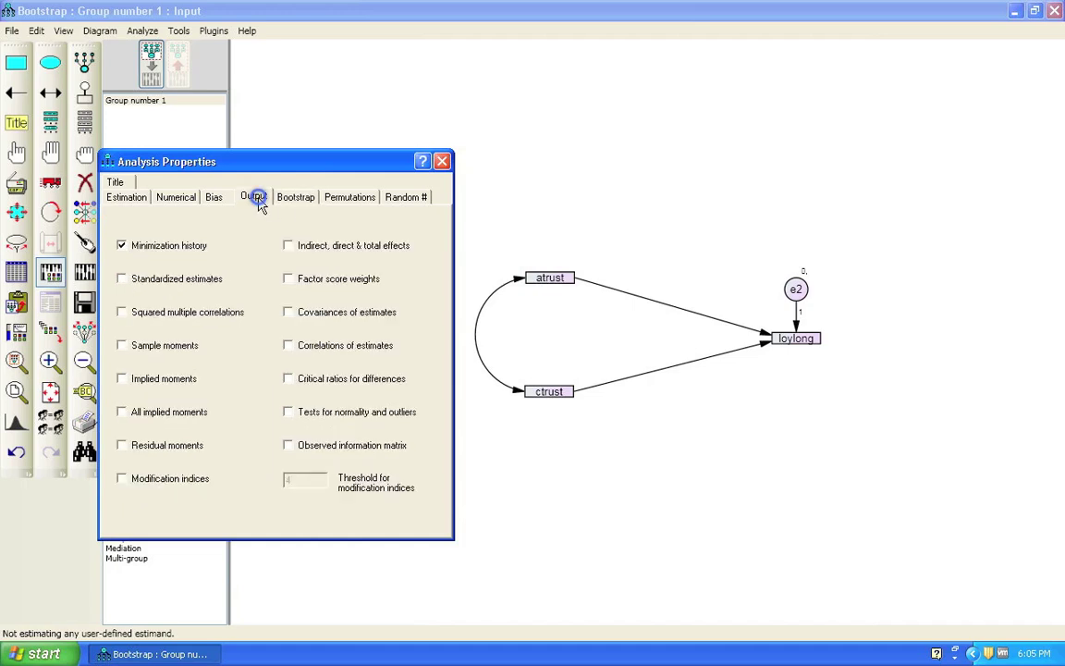
left_click(288, 246)
Step: Close Analysis Properties and run Calculate Estimates with bootstrapping
left_click(443, 163)
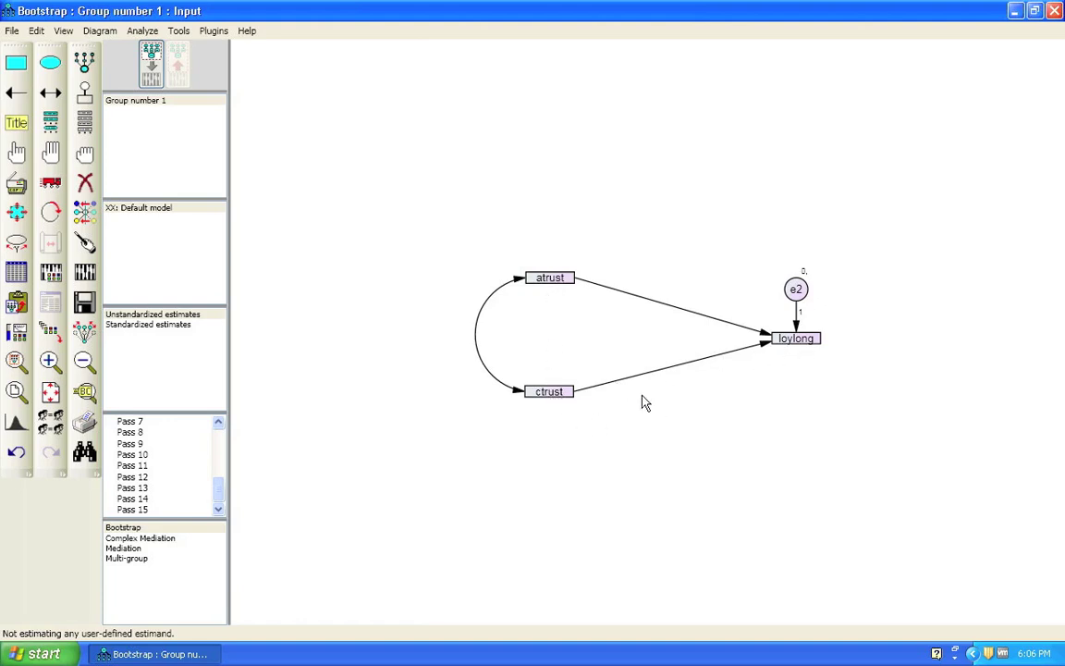
left_click(85, 274)
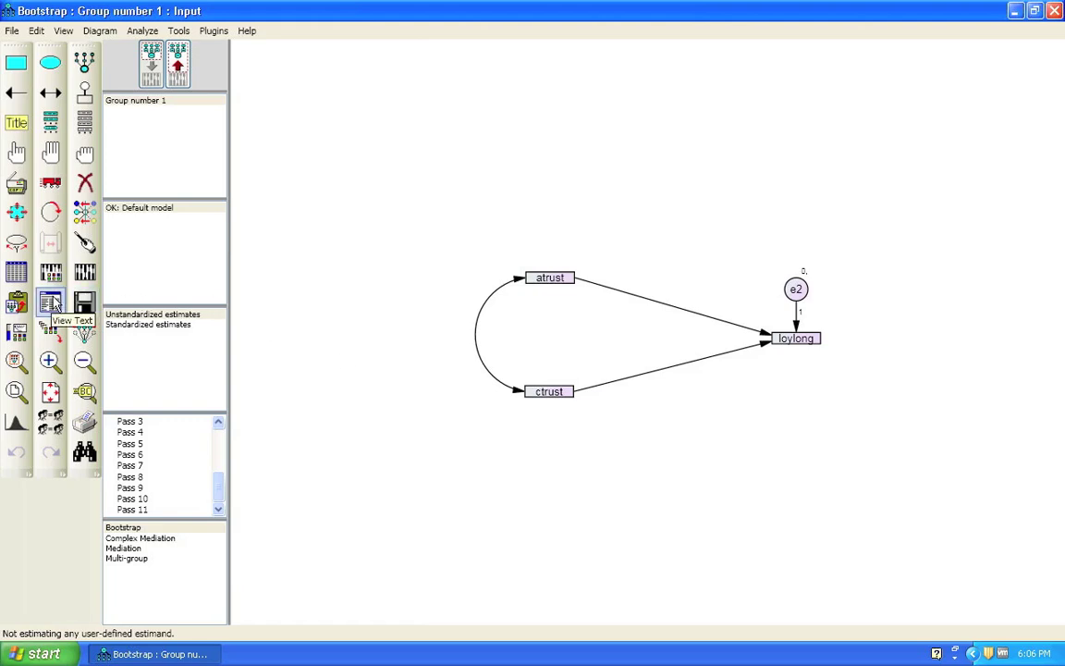
Step: In the text output, show bias-corrected two-tailed significance for Direct Effects: .001 for atrust and ctrust
left_click(52, 301)
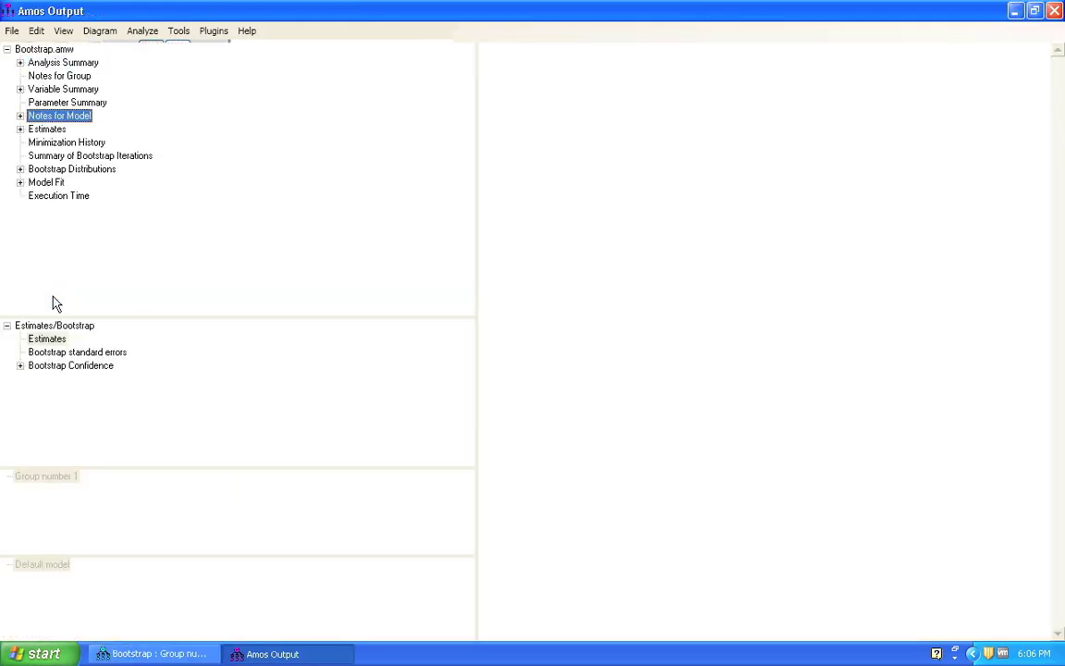
left_click(20, 131)
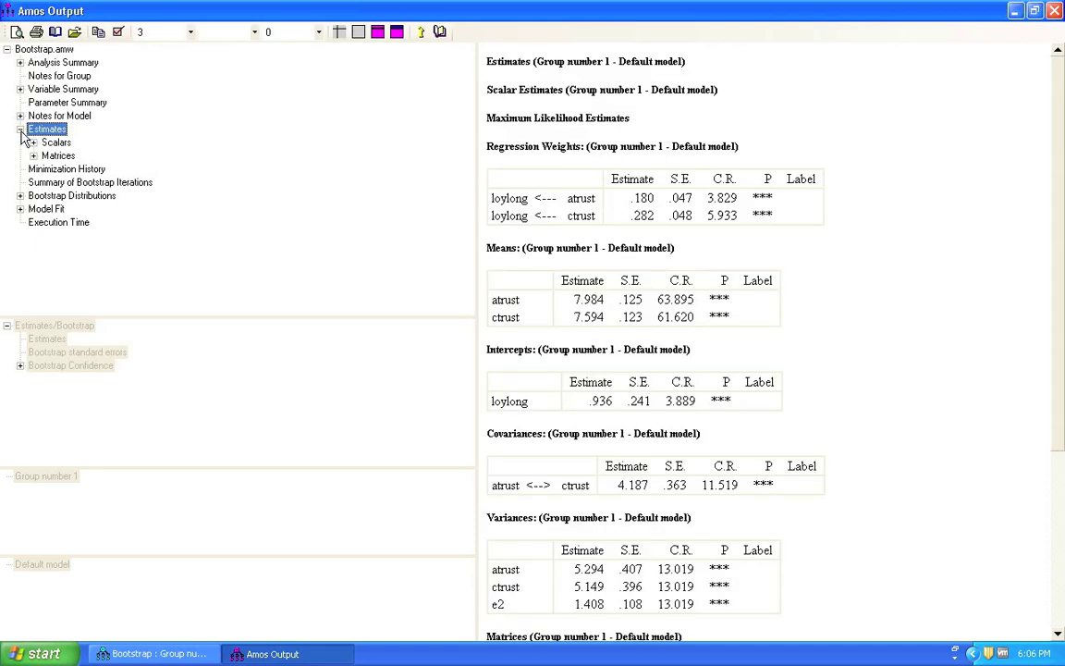
left_click(33, 157)
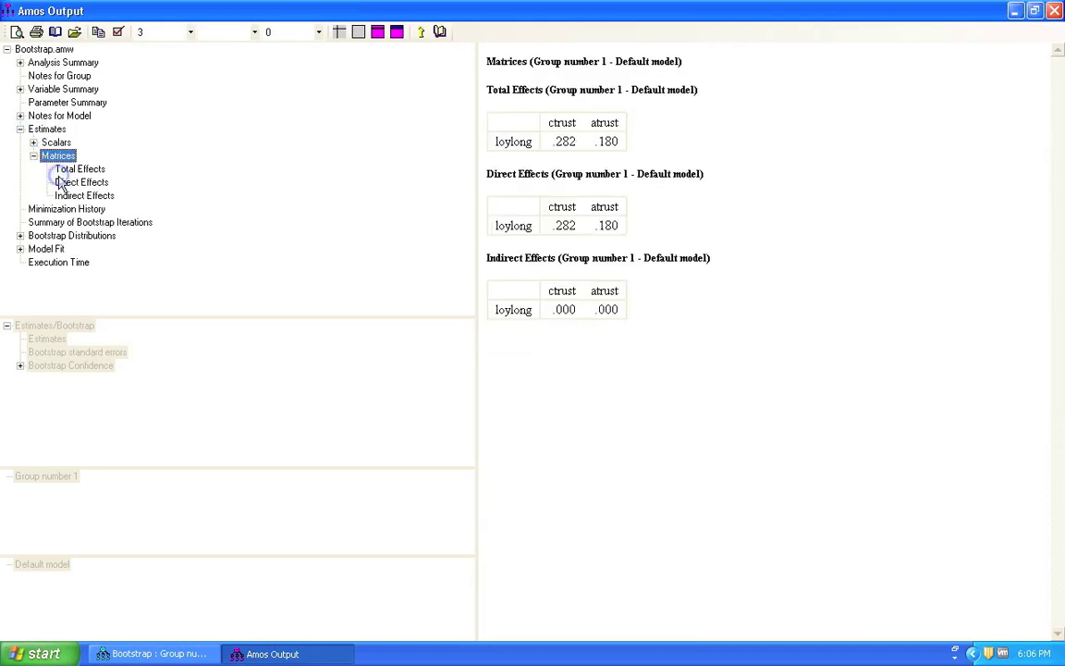
left_click(62, 182)
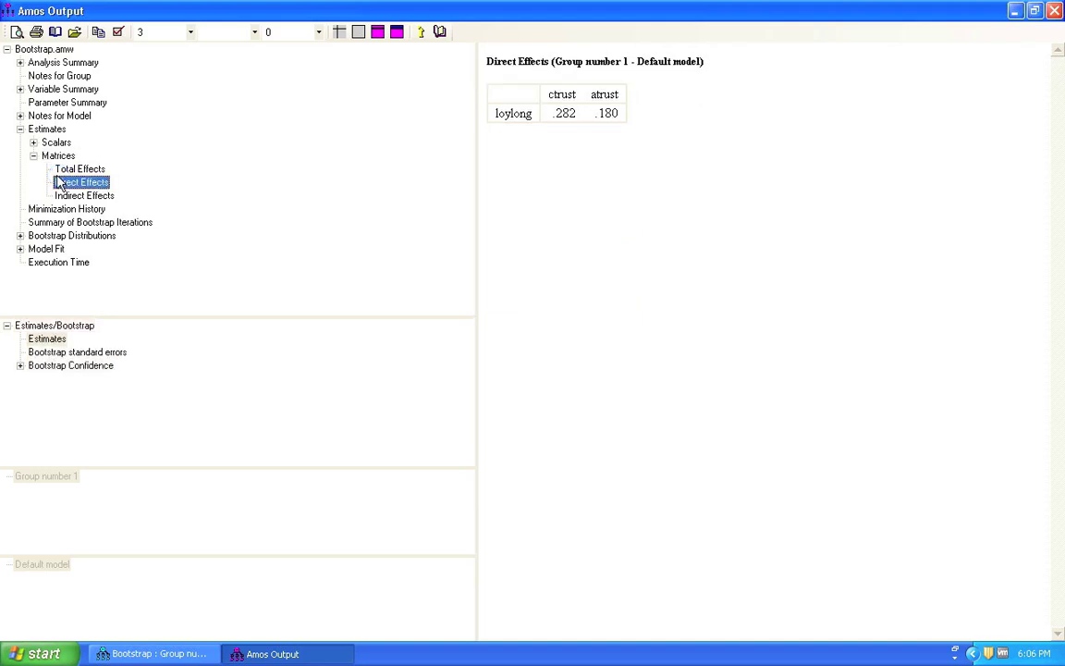
left_click(21, 366)
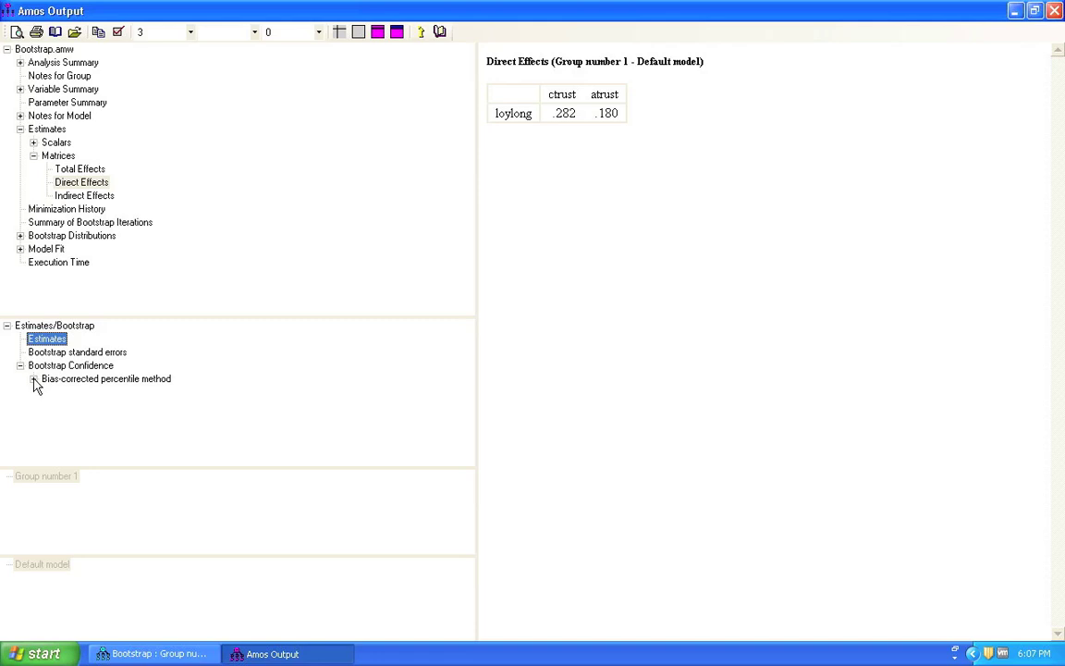
left_click(33, 379)
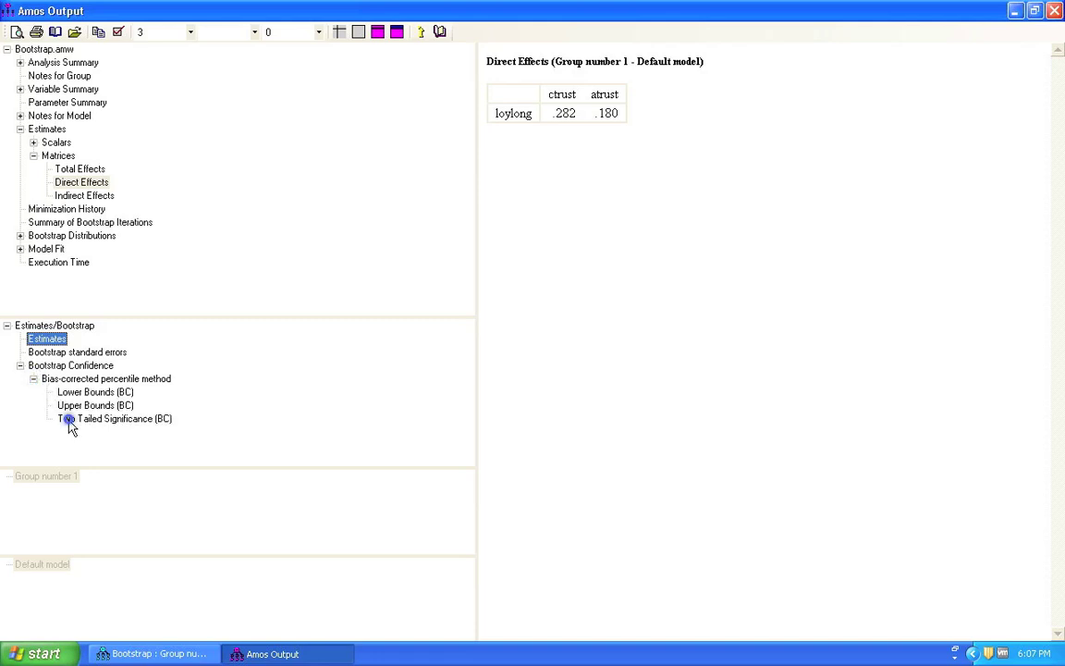
left_click(71, 423)
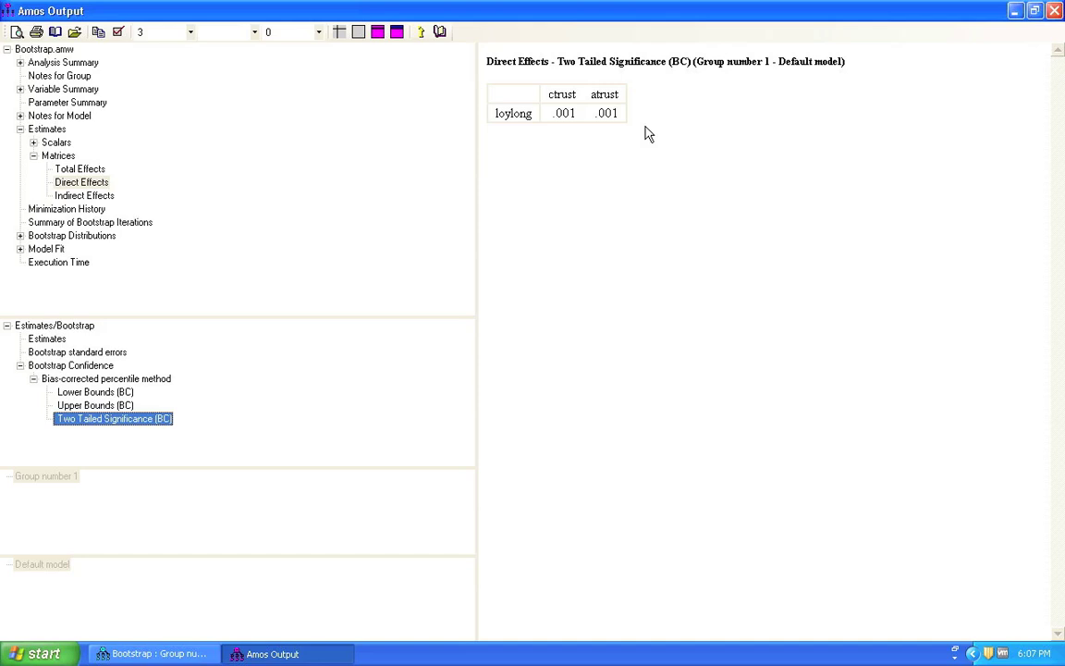
key("alt+Tab")
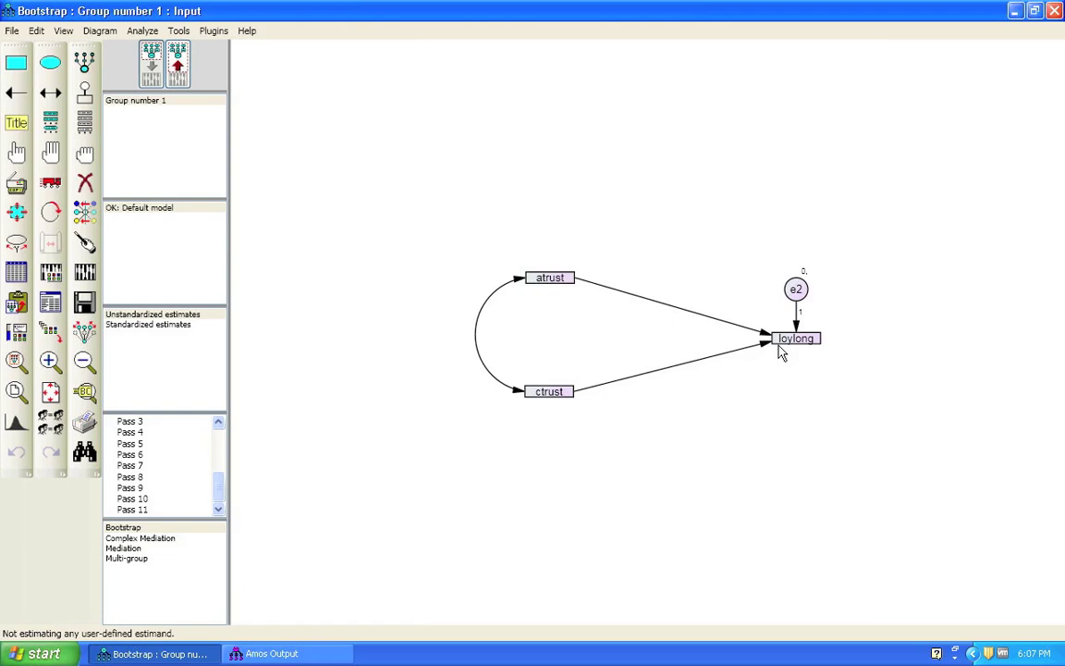
Step: Drag the 'value' variable from the dataset list onto the canvas and attach an error term
left_click(84, 129)
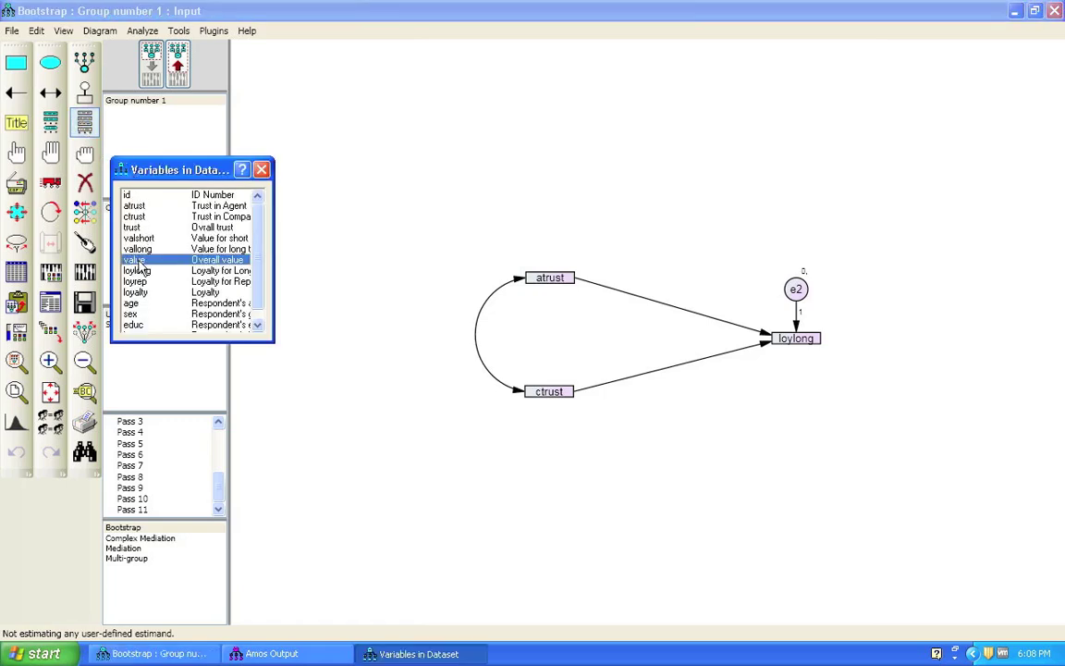
left_click_drag(136, 265, 621, 343)
left_click(262, 169)
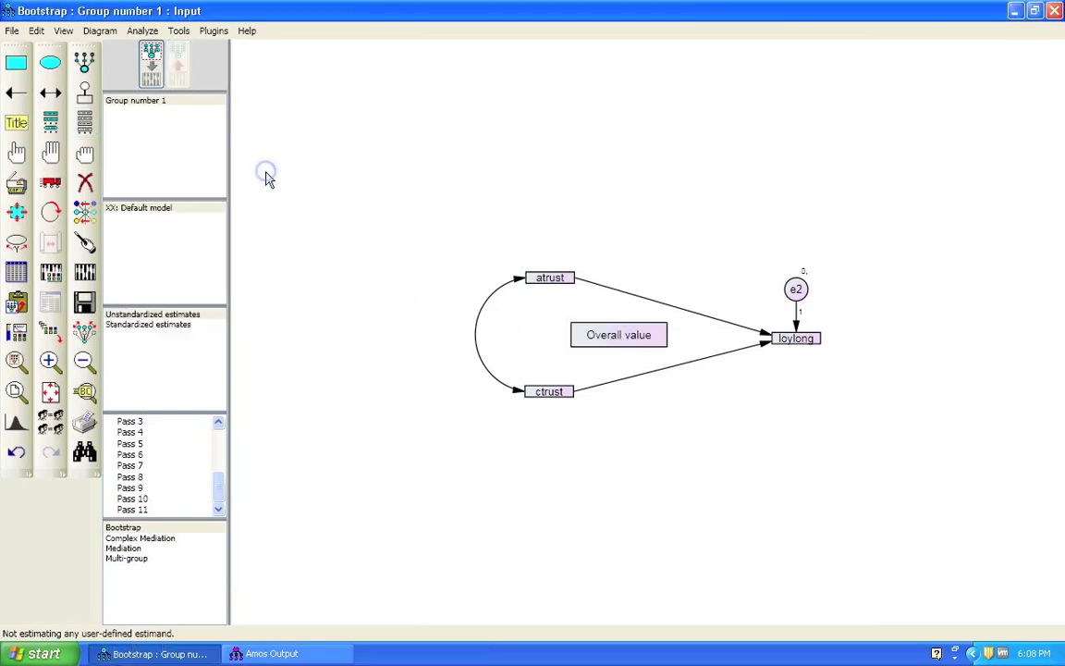
left_click(84, 98)
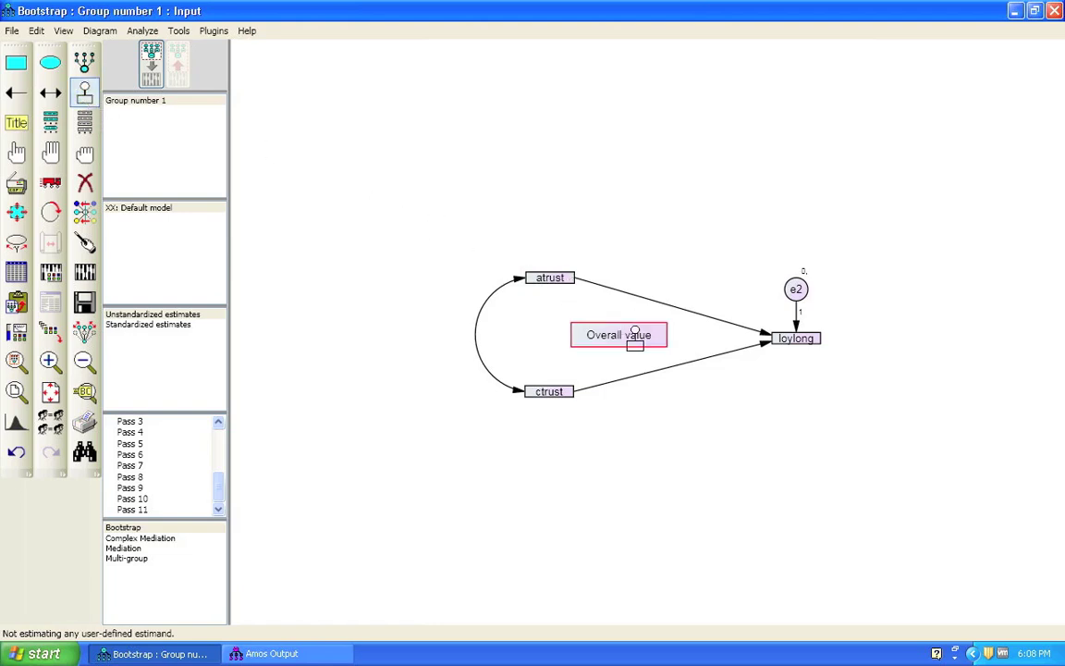
left_click(635, 335)
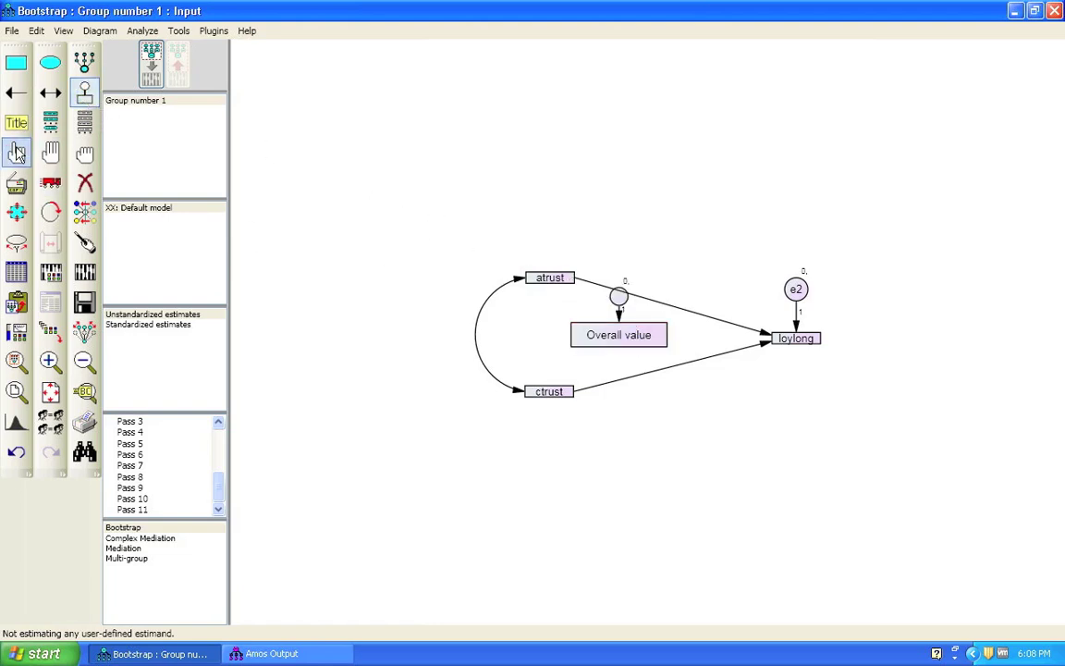
left_click(17, 152)
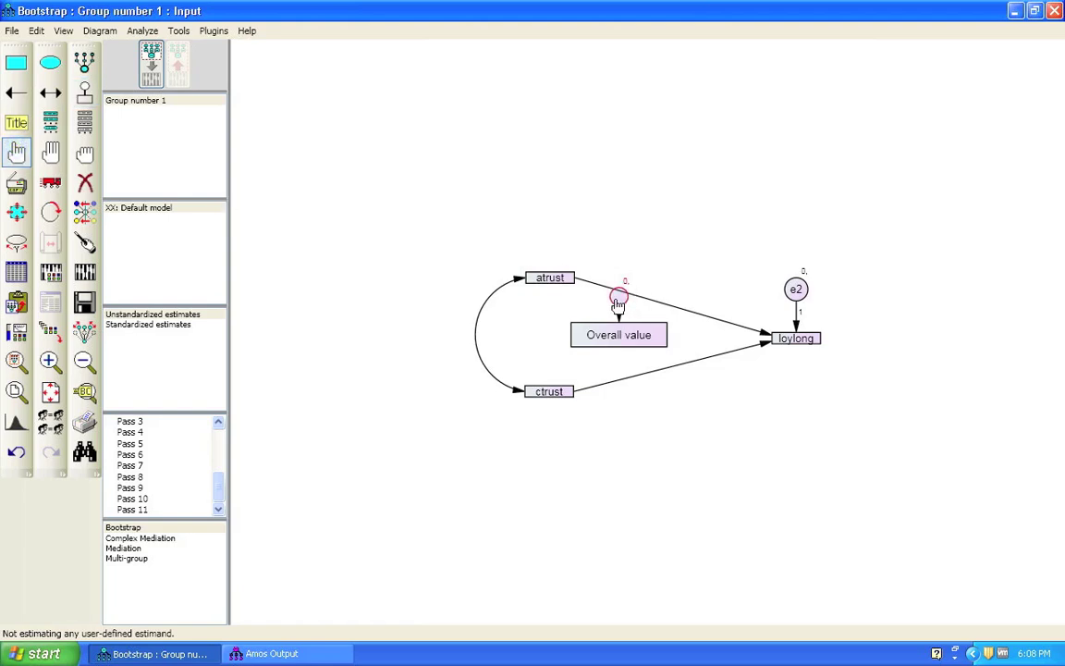
Step: Name the error term above Overall value 'e1' in Object Properties
double_click(617, 301)
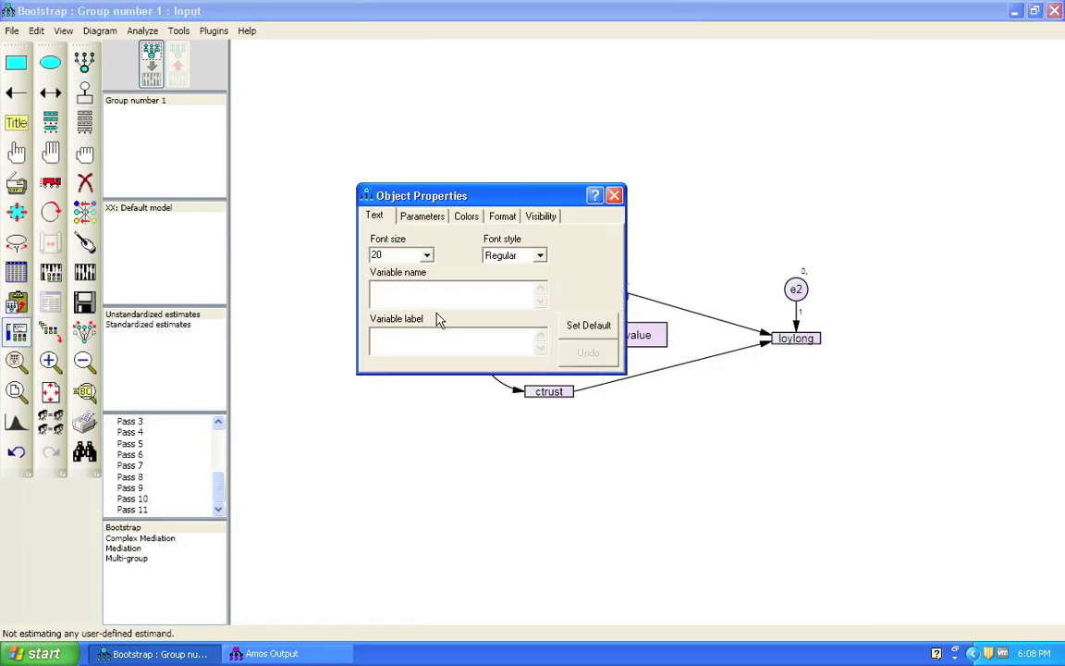
type("e1")
left_click(614, 196)
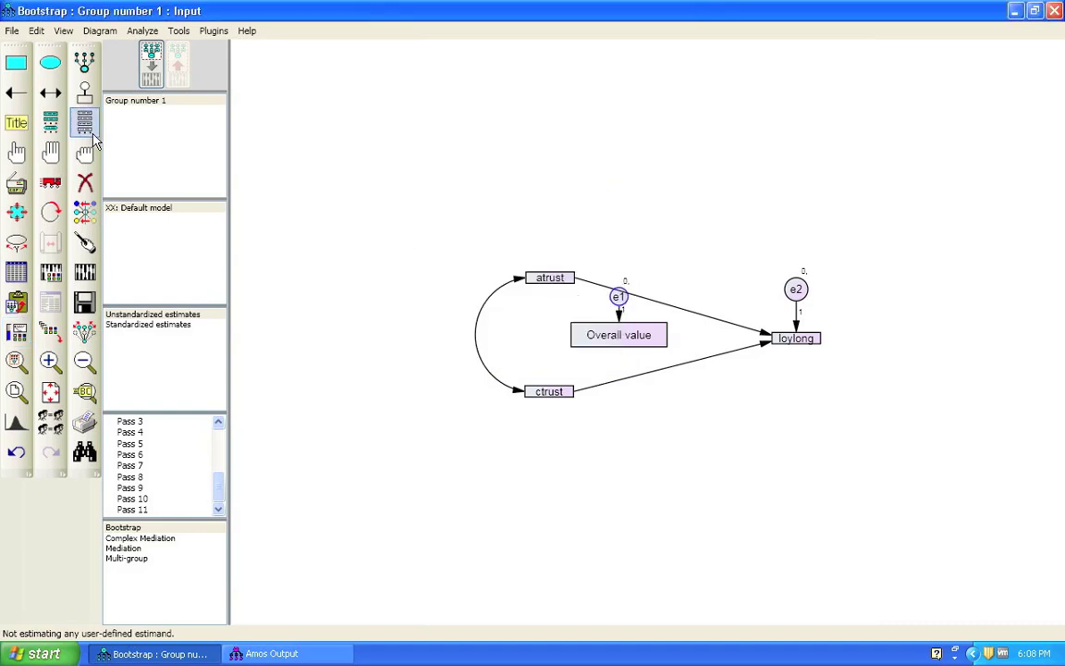
Step: Draw single-headed paths atrust→Overall value, ctrust→Overall value and Overall value→loylong
left_click(16, 92)
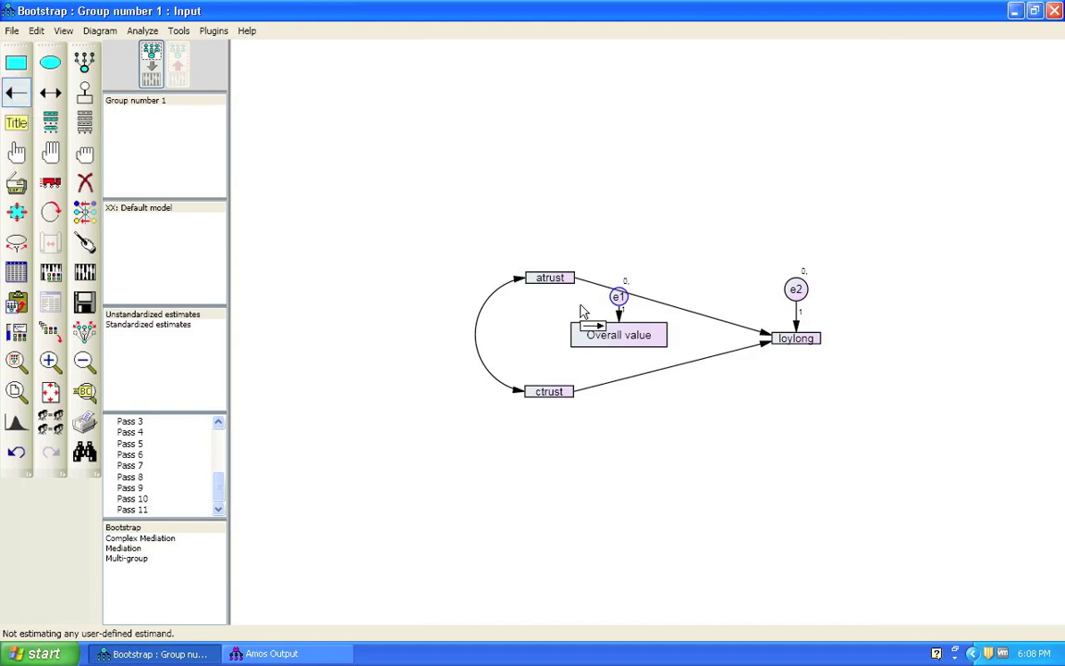
left_click_drag(551, 282, 784, 344)
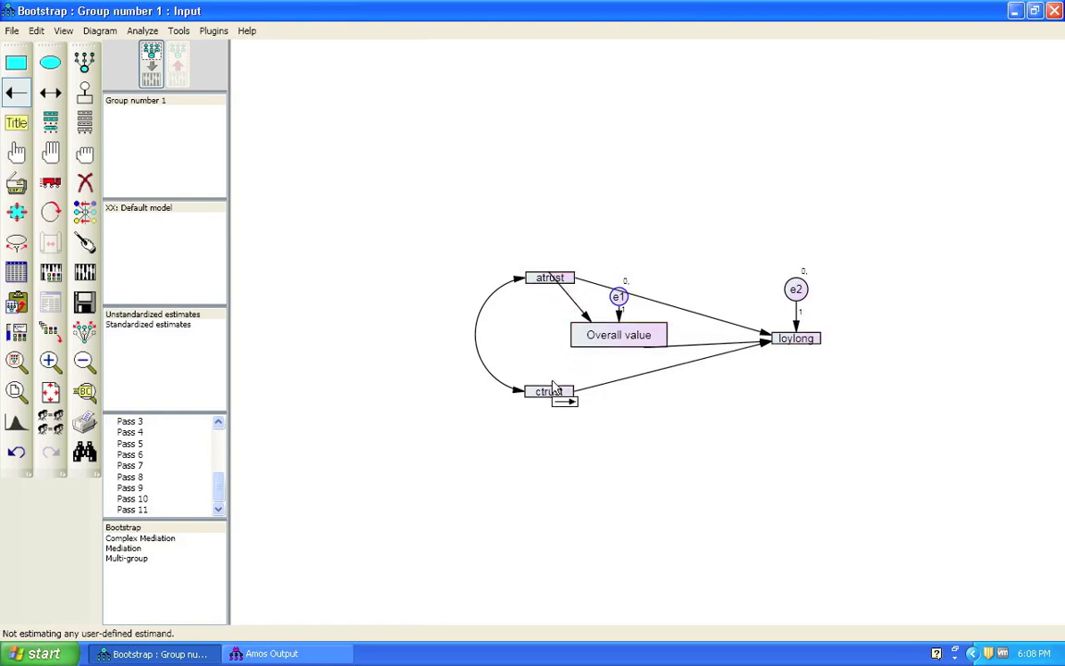
left_click_drag(553, 395, 611, 340)
left_click_drag(712, 347, 775, 346)
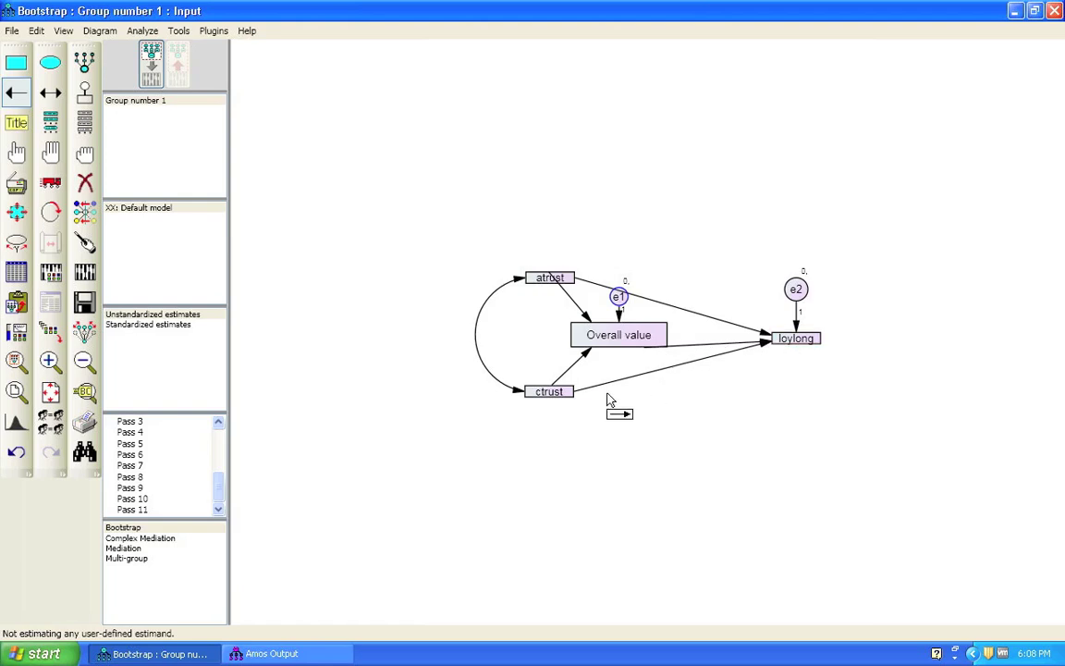
Step: Touch up the arrow connections on Overall value and recalculate the estimates
left_click(50, 154)
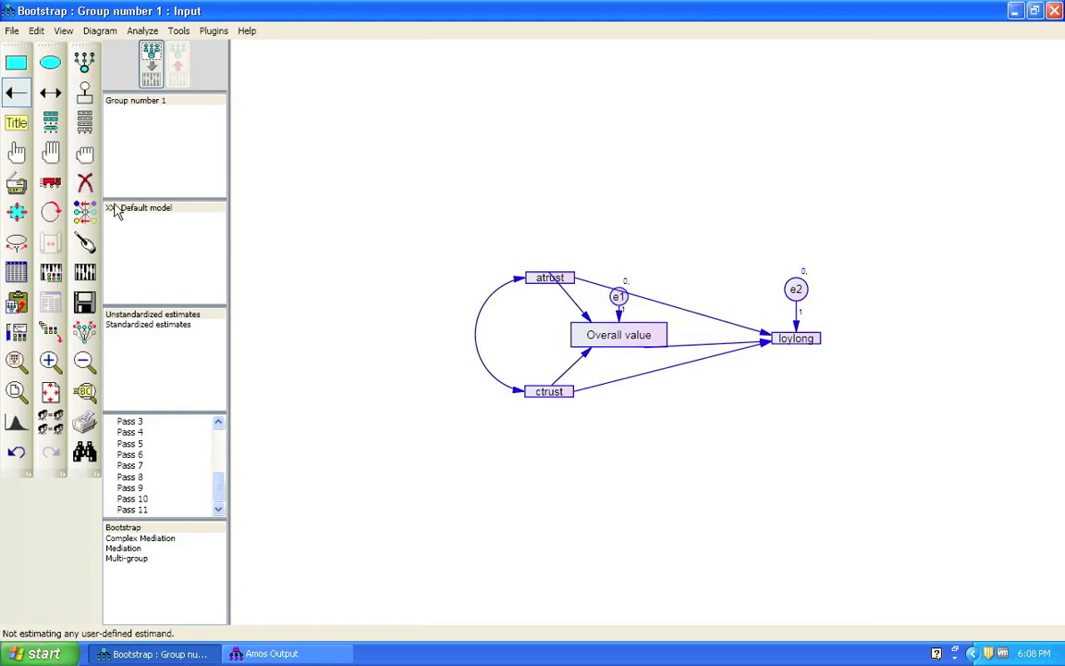
left_click(85, 242)
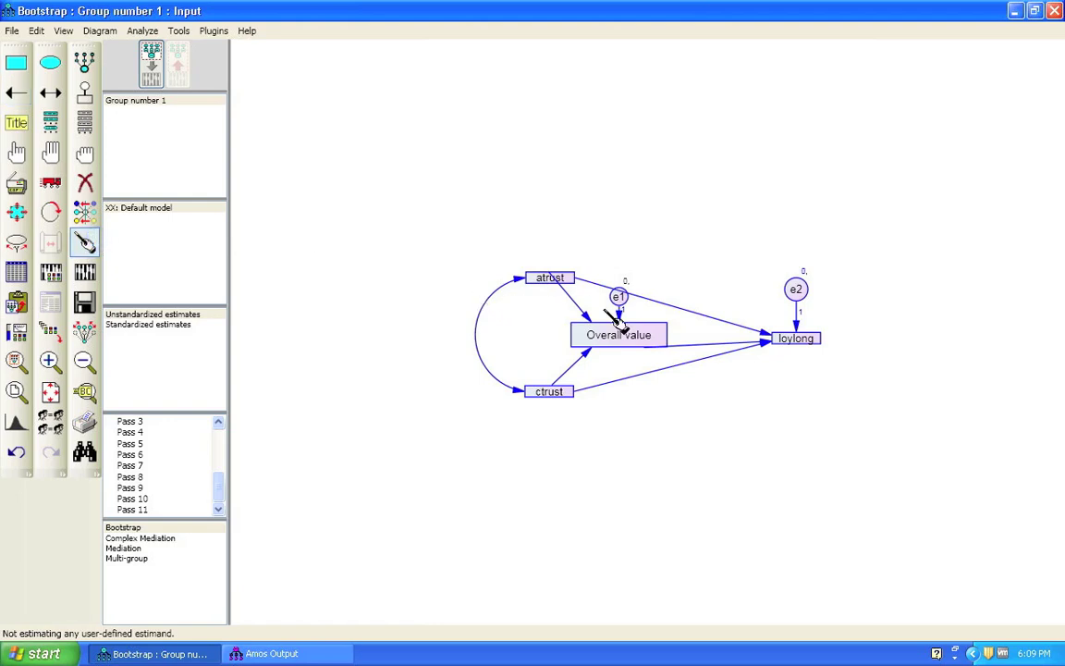
left_click(622, 331)
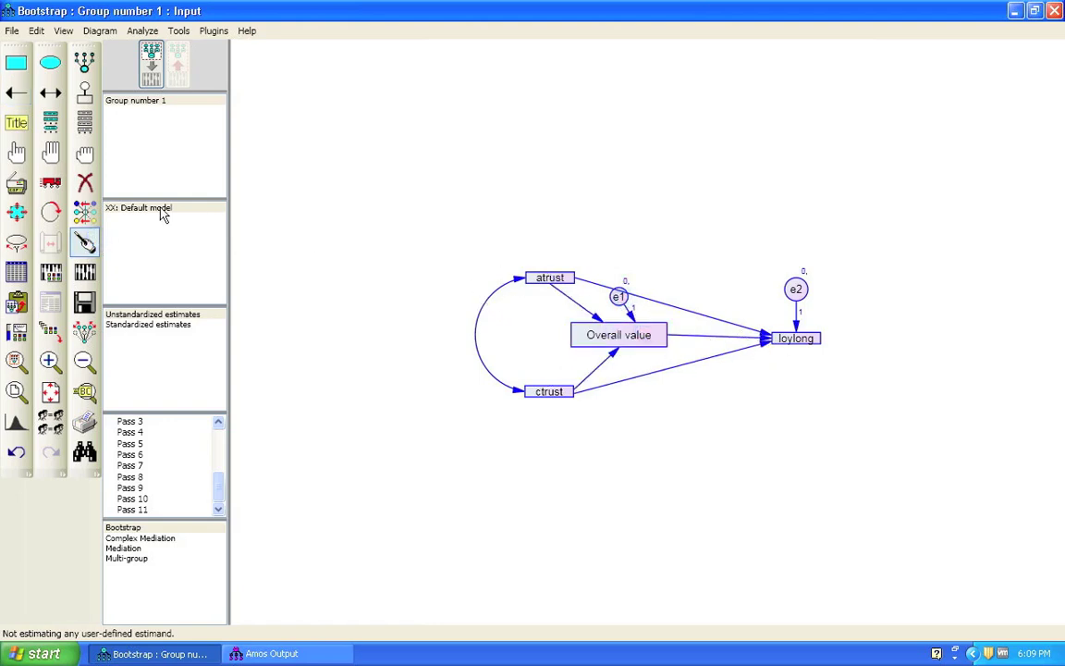
left_click(94, 268)
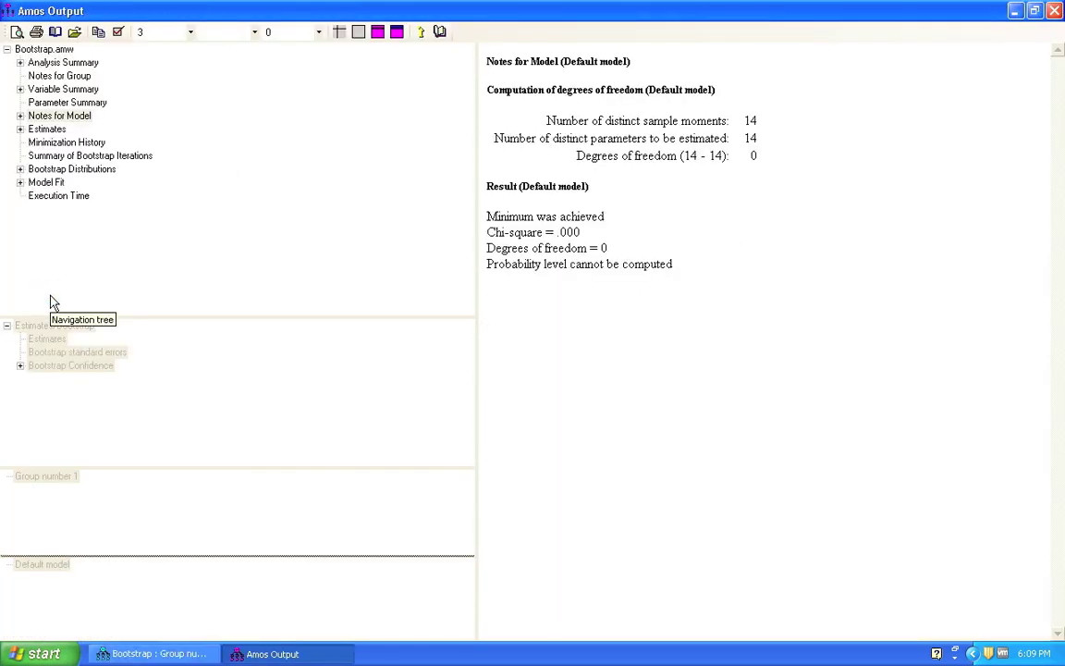
Step: Show bias-corrected two-tailed significance for Indirect Effects (.001 for atrust and ctrust), then return to the diagram
left_click(19, 128)
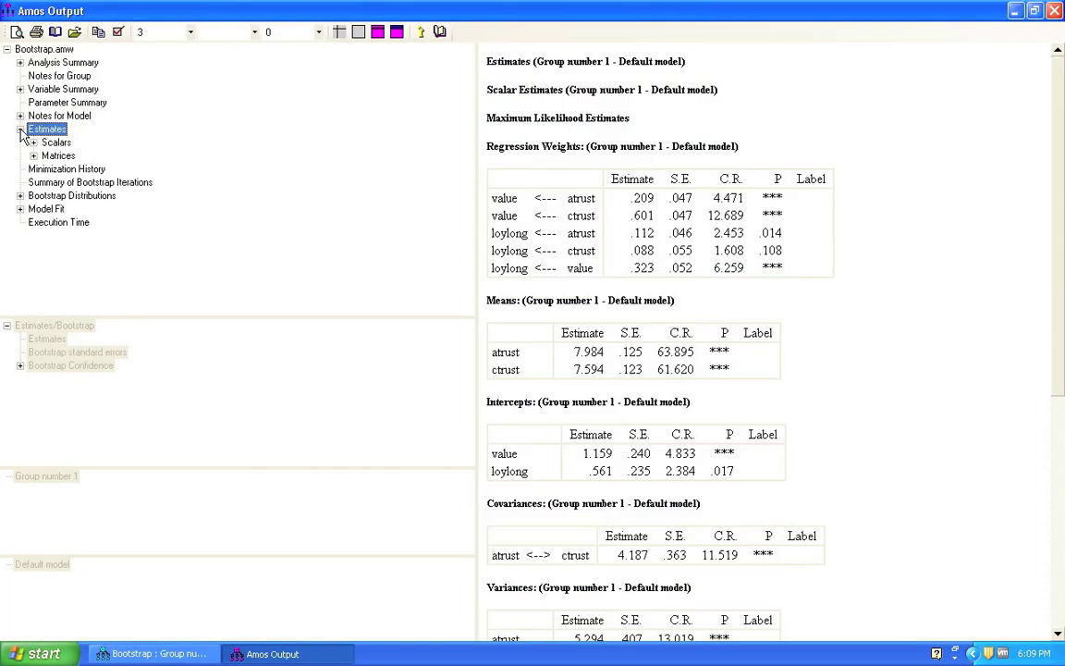
left_click(33, 156)
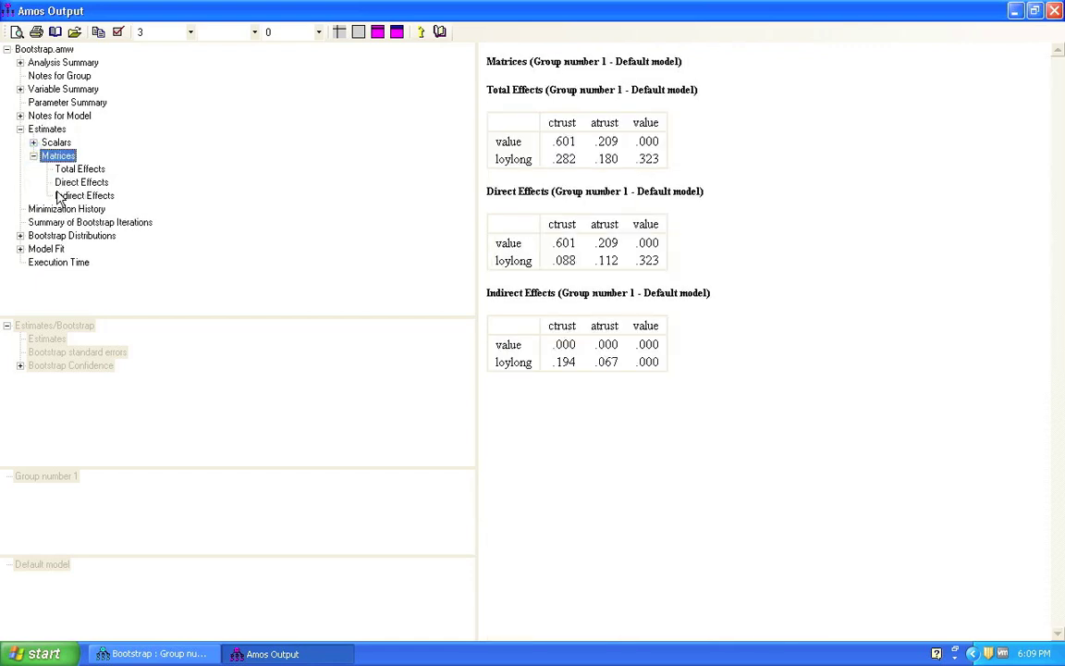
left_click(60, 196)
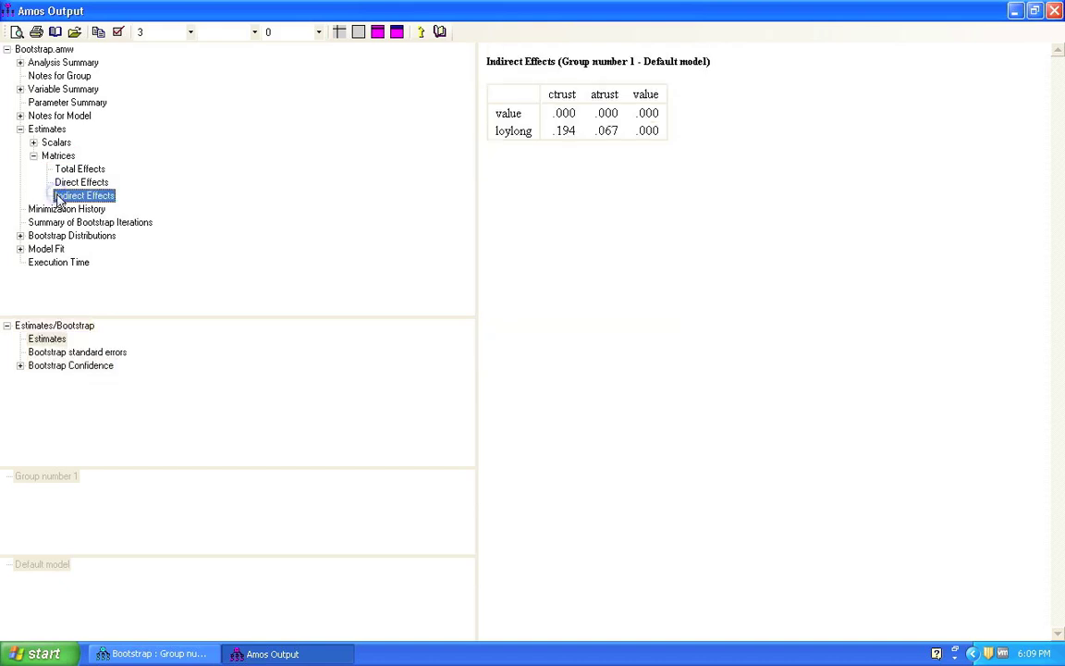
left_click(20, 366)
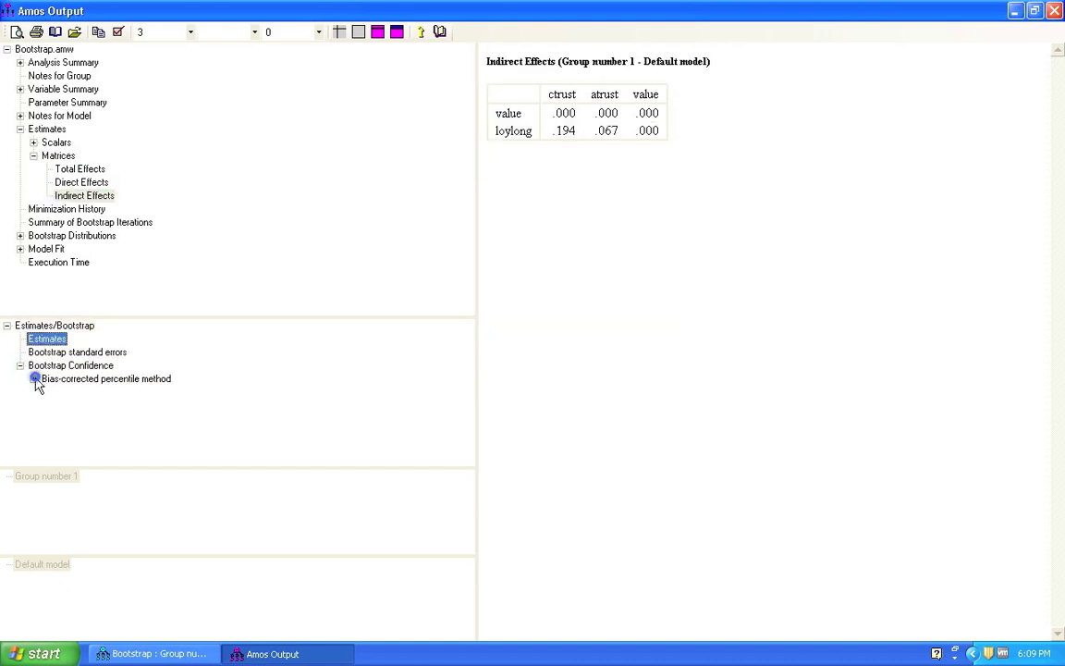
left_click(34, 379)
left_click(70, 419)
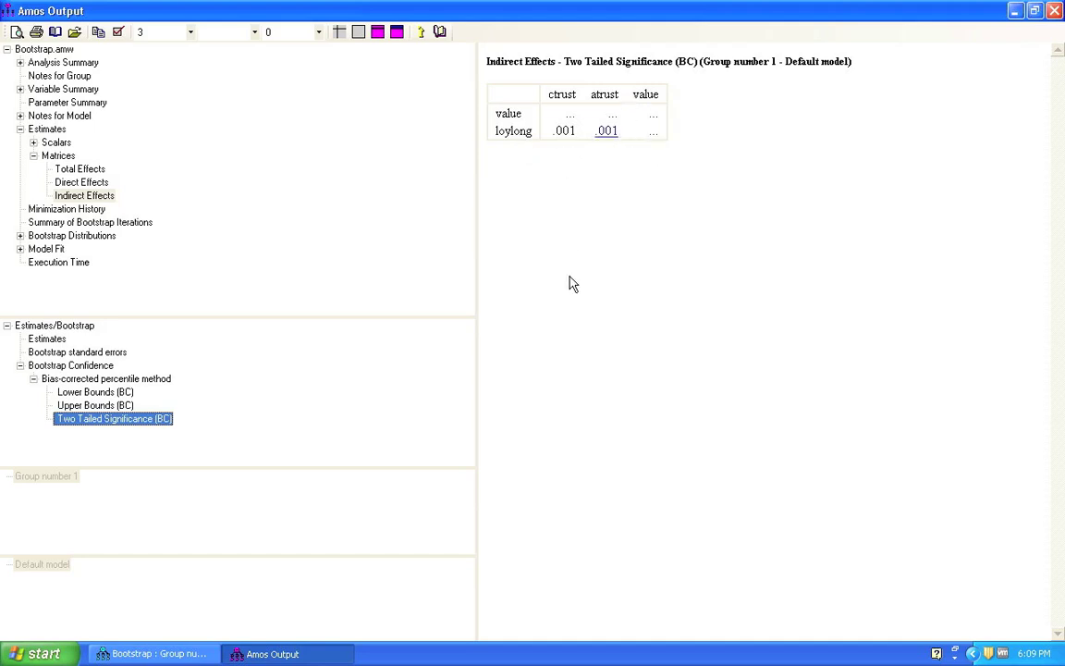
key("alt+Tab")
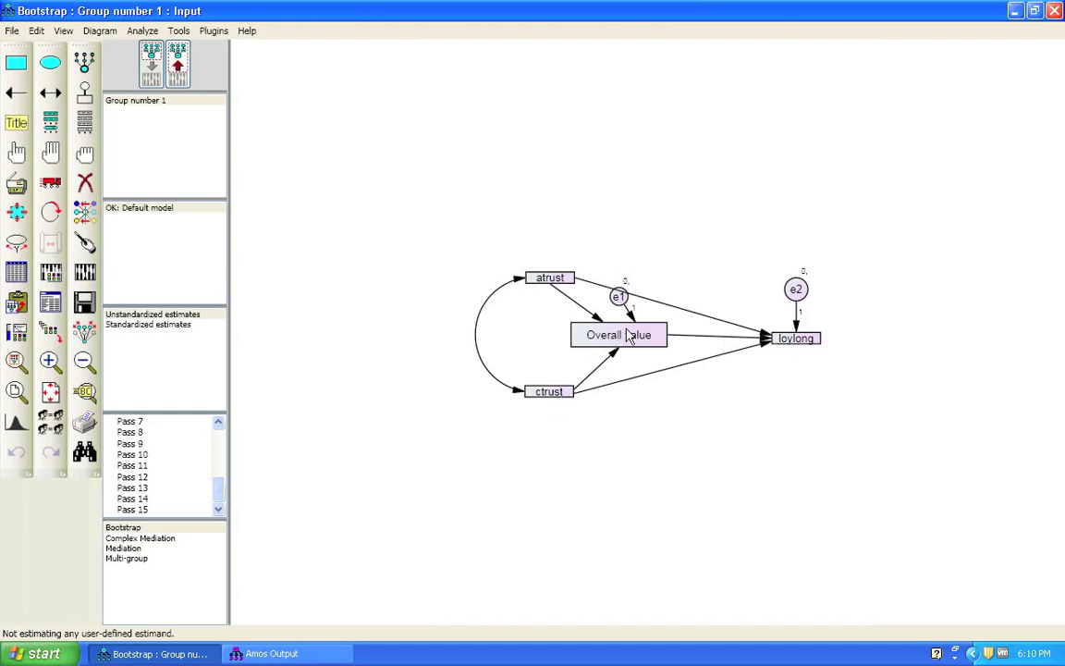
Step: Bring the Amos Output window back to the indirect effects' two-tailed significance table
key("F10")
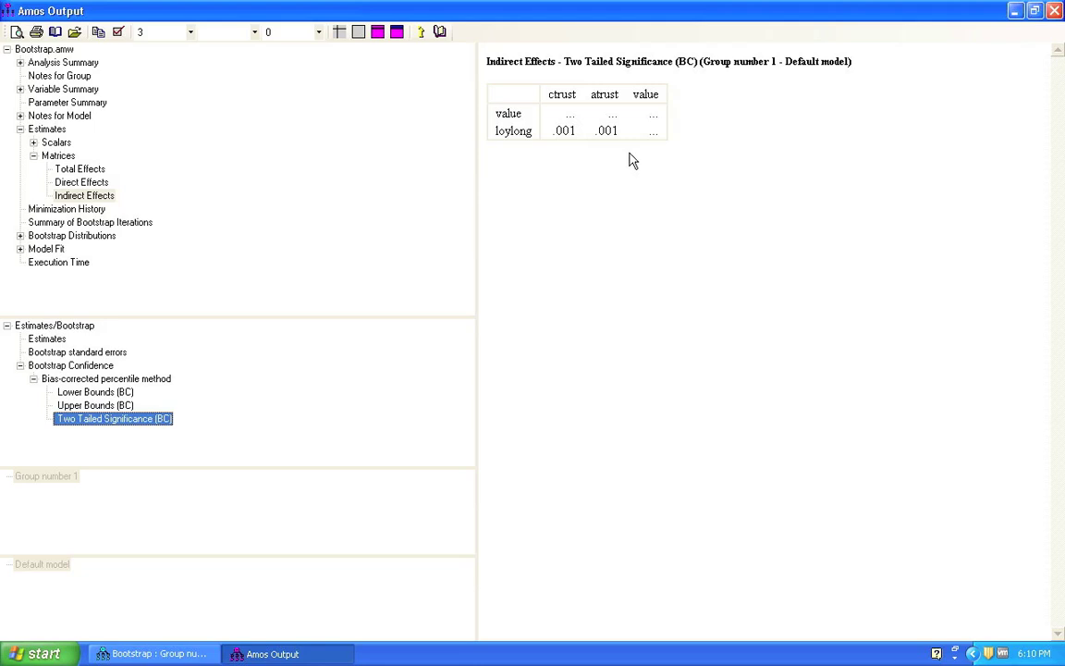
Step: Show Direct Effects two-tailed significance: ctrust .139, atrust .018, value .001
left_click(76, 185)
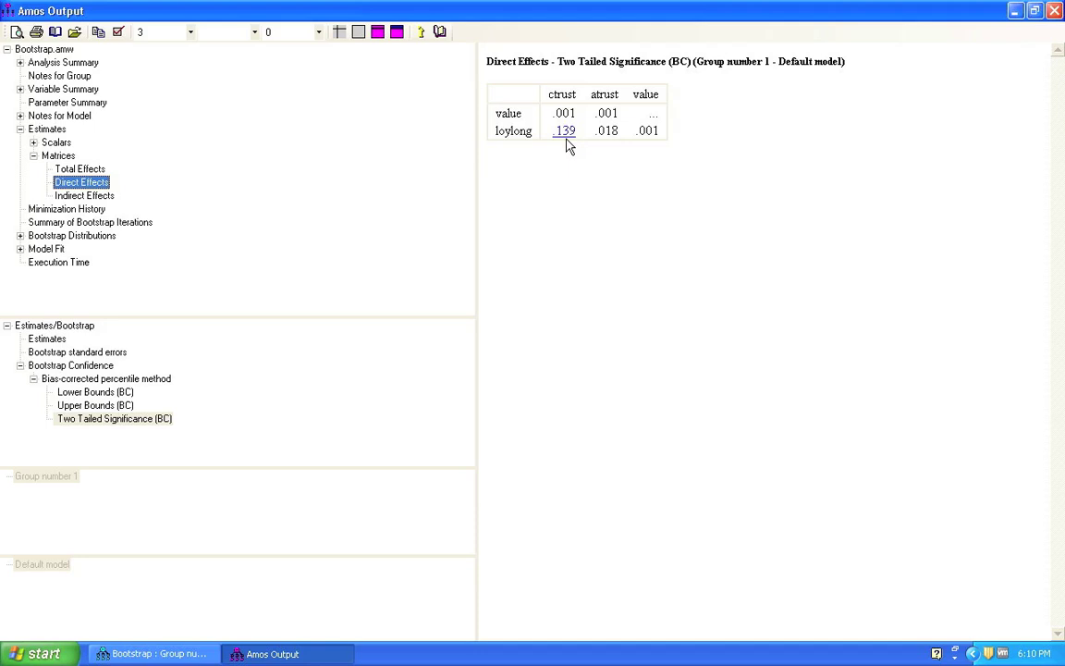
Step: Switch from Amos Output back to the Amos Graphics mediation path diagram
key("alt+Tab")
key("alt+Tab")
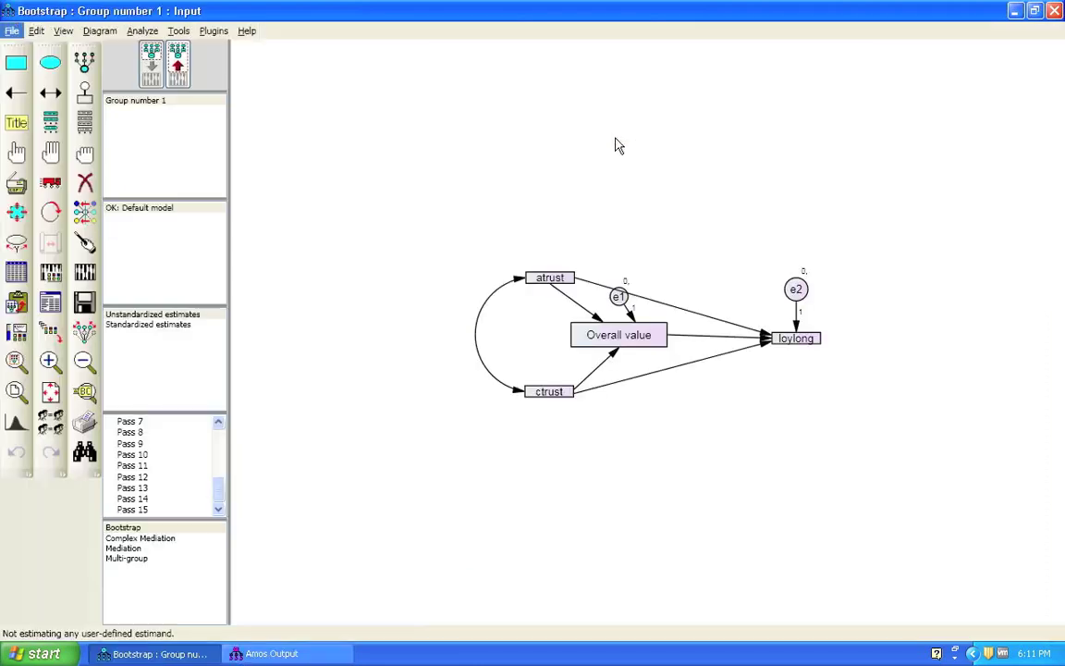